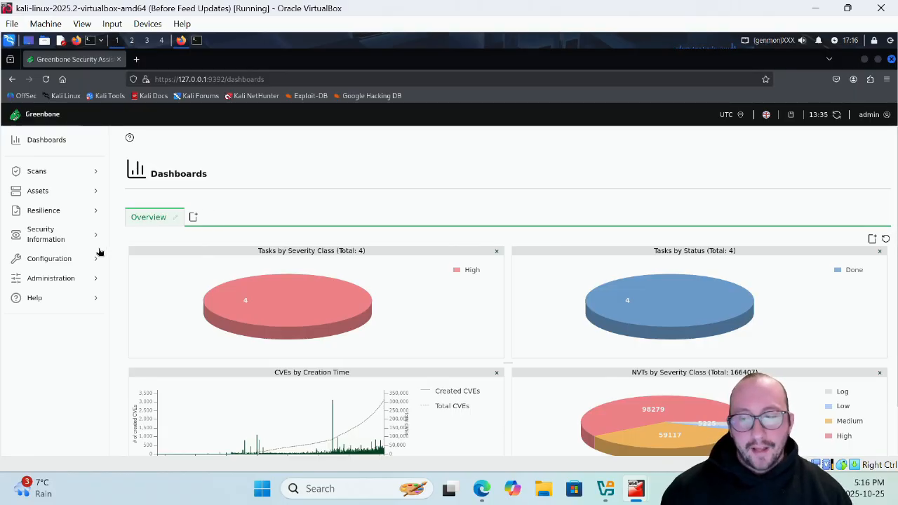
Step: Open the Feed Status page from the Administration section to review the age of each feed
click(64, 279)
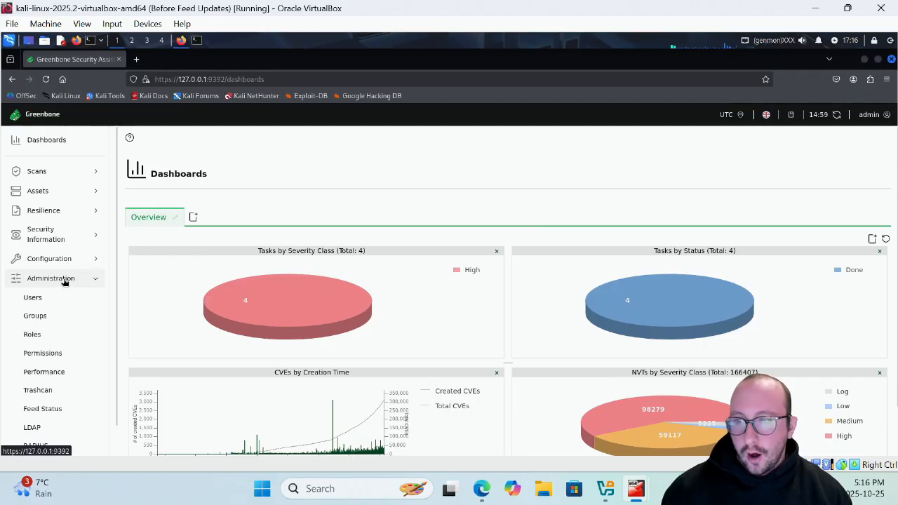
scroll(62, 337, down, 1)
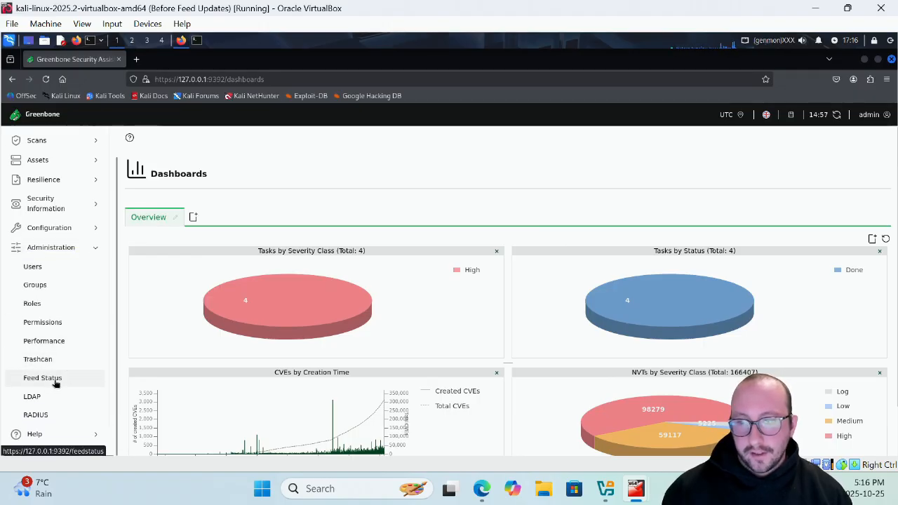
click(56, 383)
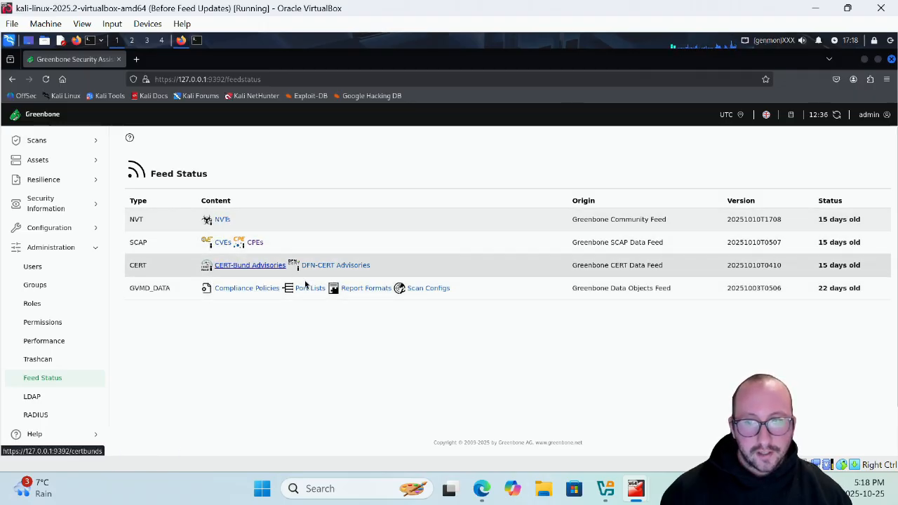
Step: Open the NVTs list from the NVT feed and expand the SUSE-SU-2025:03507-1 security advisory
click(223, 221)
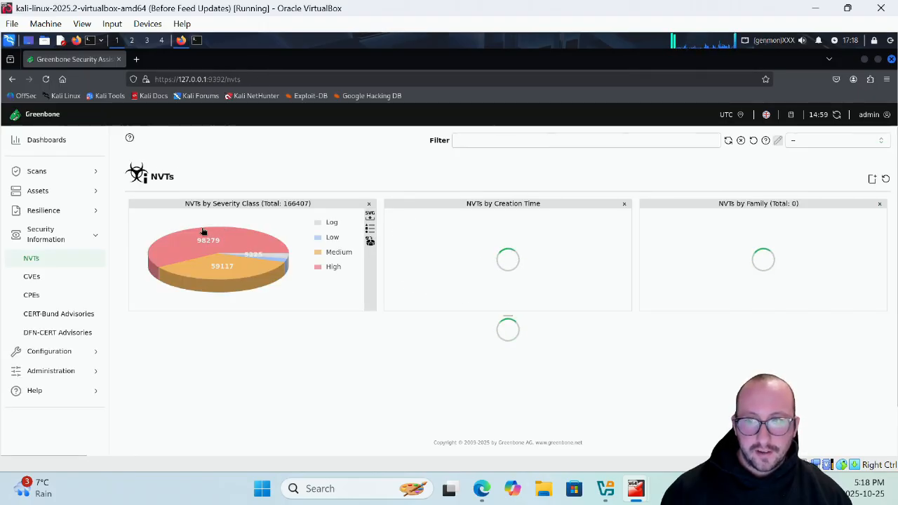
scroll(263, 292, down, 3)
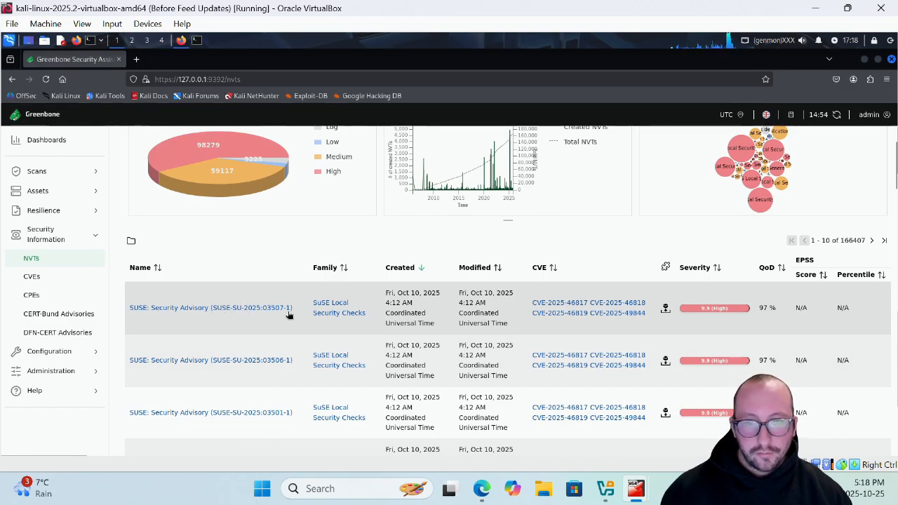
click(201, 309)
Step: Examine the advisory's summary, CVSS scoring, insight, detection method, affected software, solution and references
scroll(265, 332, down, 2)
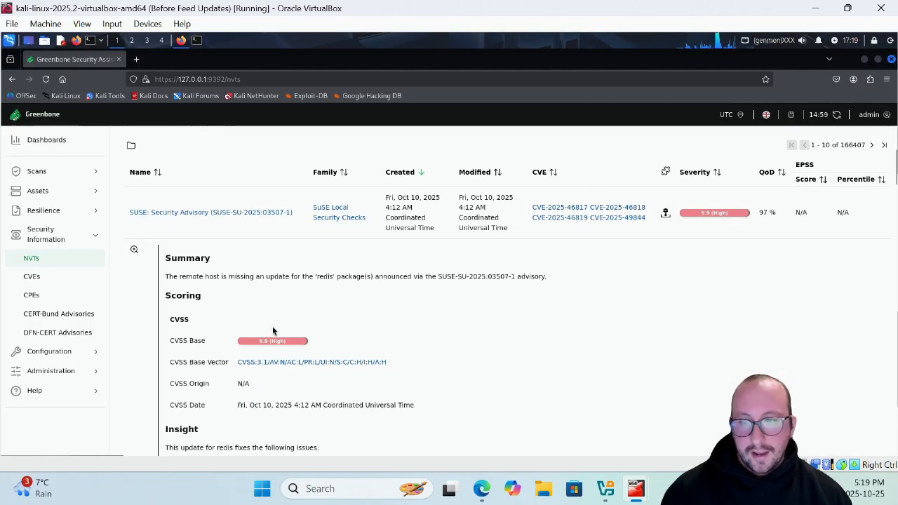
scroll(375, 304, down, 2)
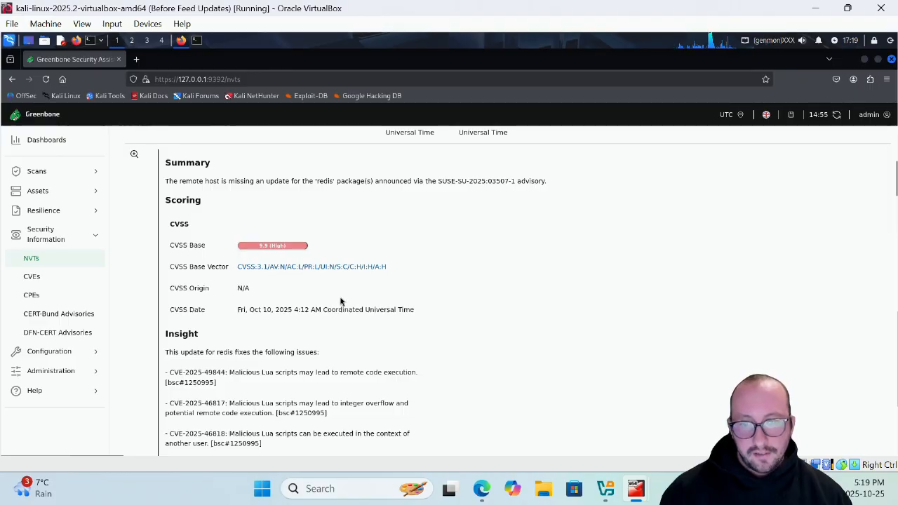
scroll(340, 300, down, 1)
scroll(339, 299, down, 1)
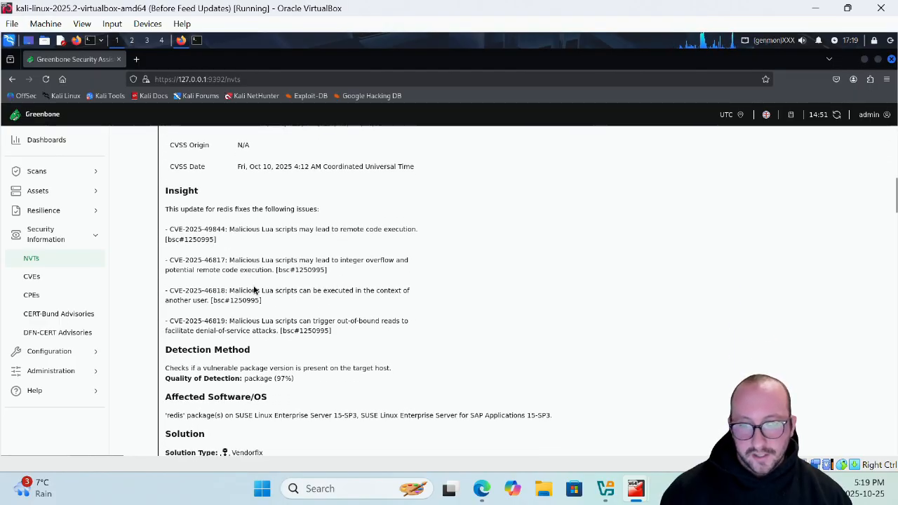
scroll(255, 289, down, 1)
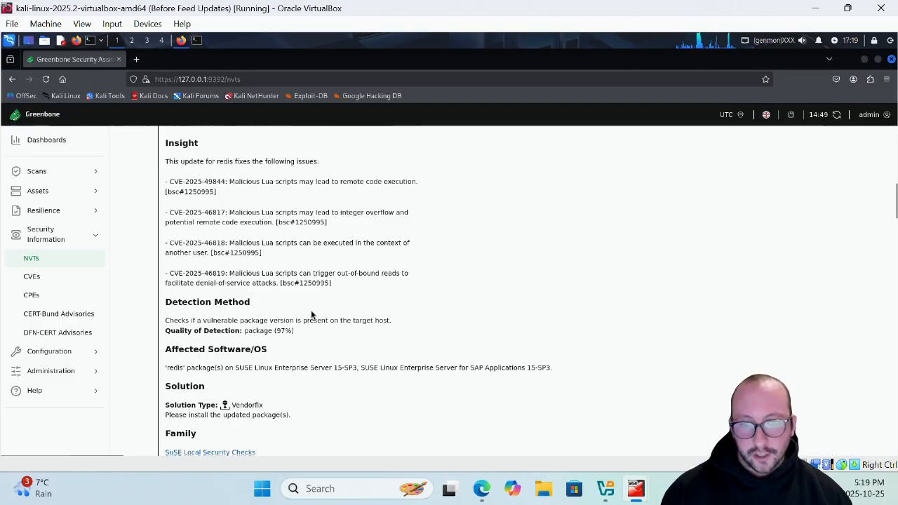
scroll(315, 337, down, 2)
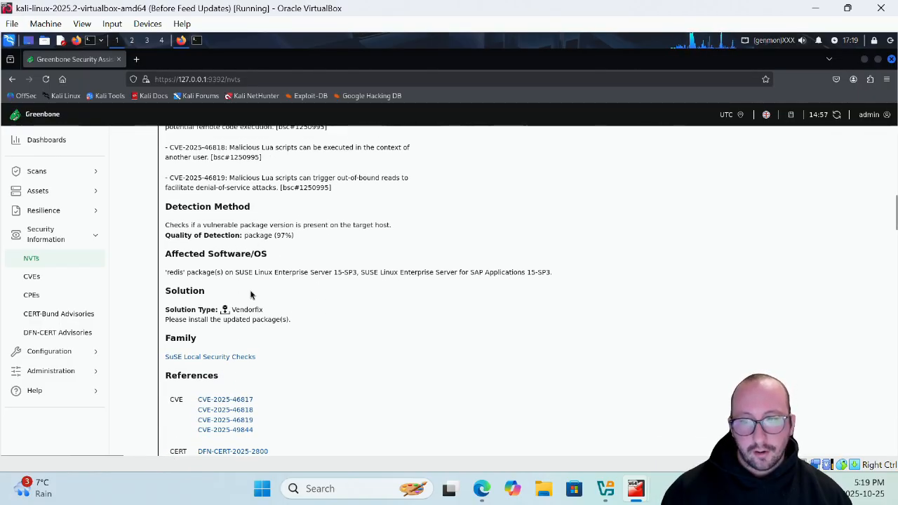
scroll(252, 295, down, 4)
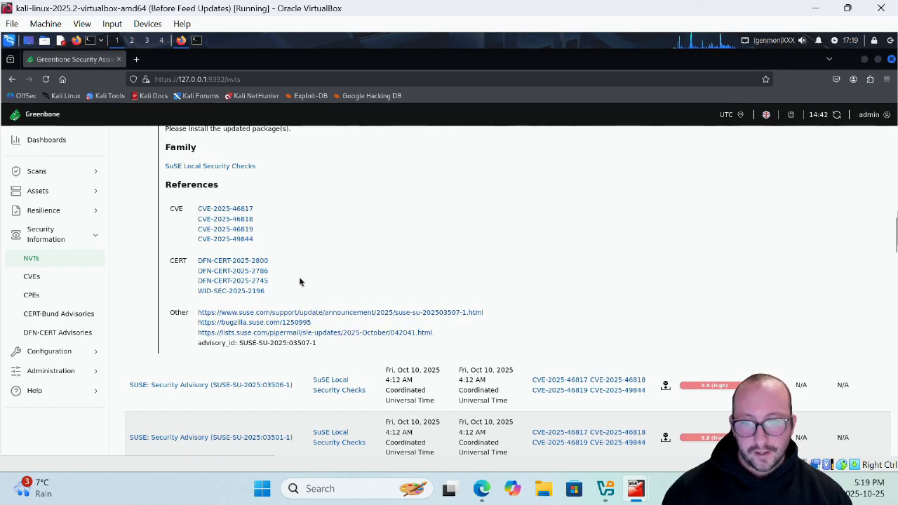
scroll(294, 291, up, 10)
scroll(273, 306, up, 3)
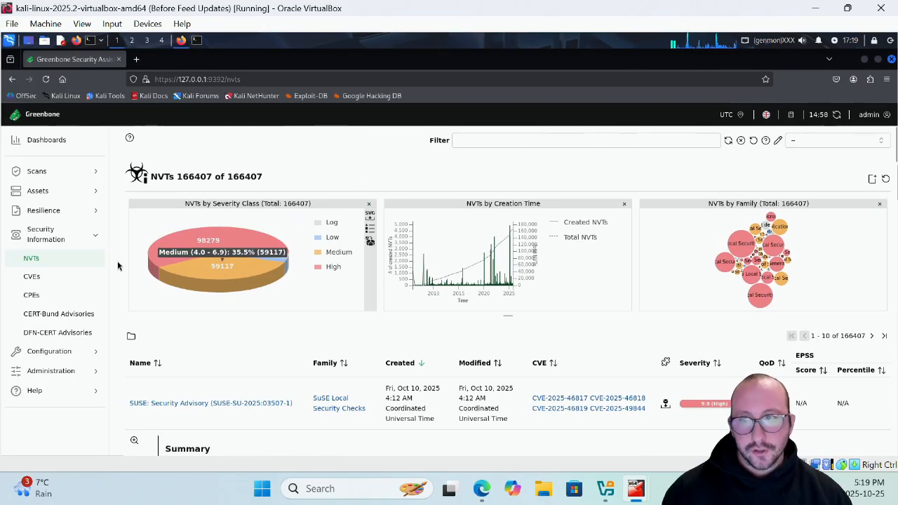
Step: Look through the CVEs list and the CPEs list in the security information
click(39, 280)
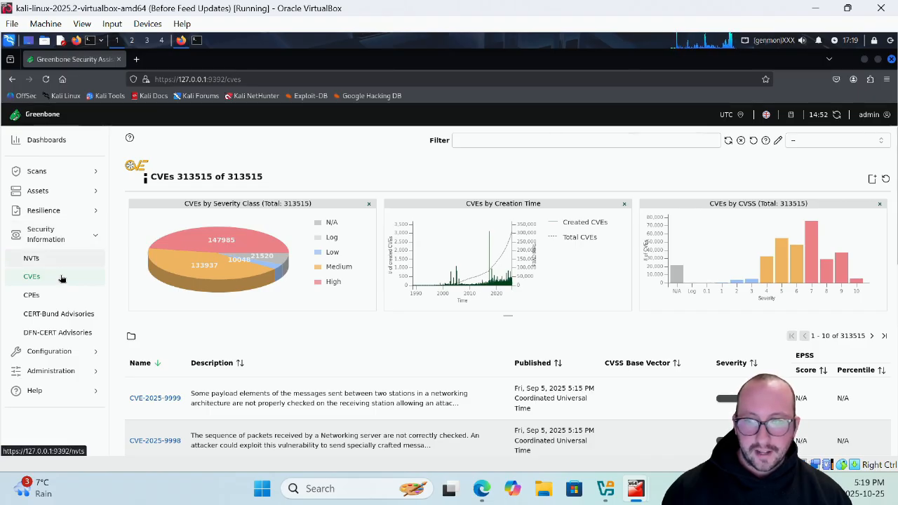
scroll(293, 362, down, 3)
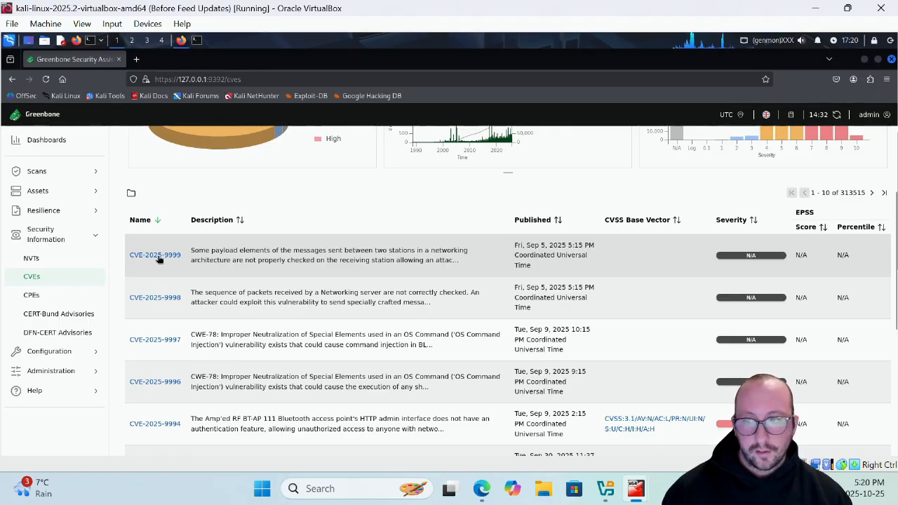
click(79, 299)
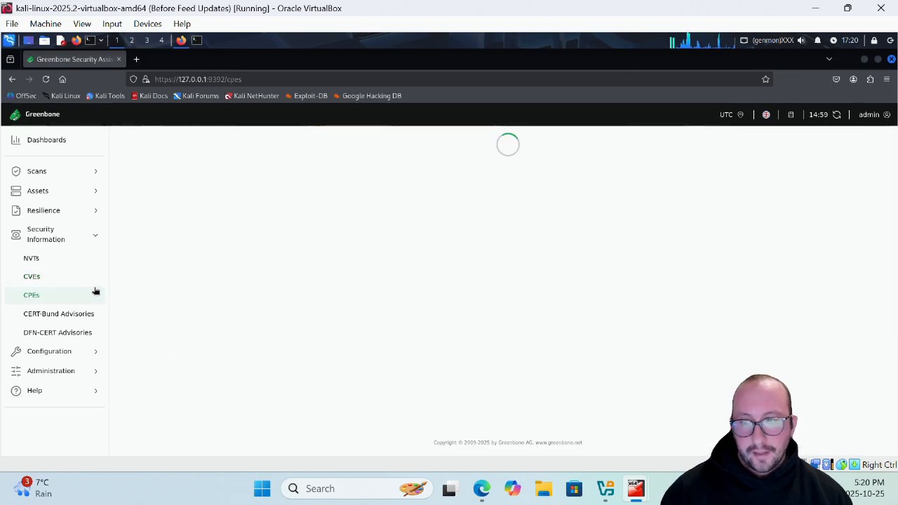
scroll(292, 327, down, 5)
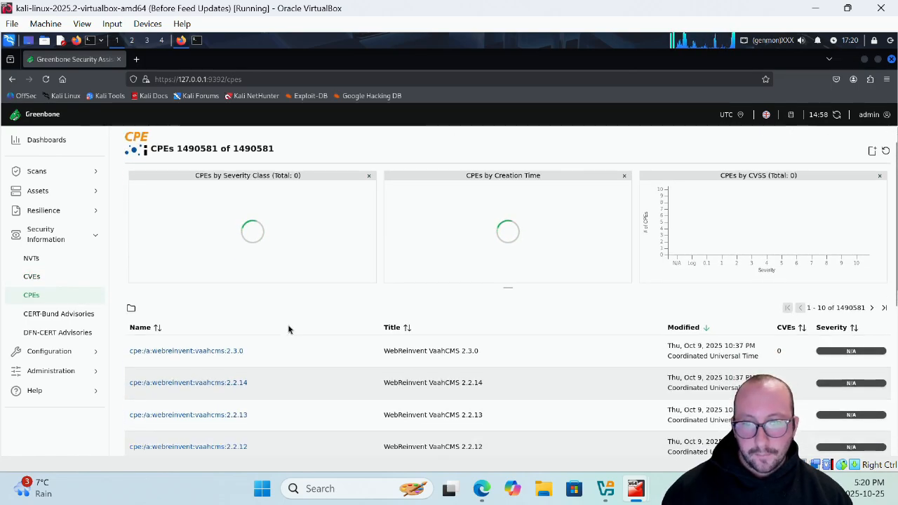
scroll(185, 287, down, 3)
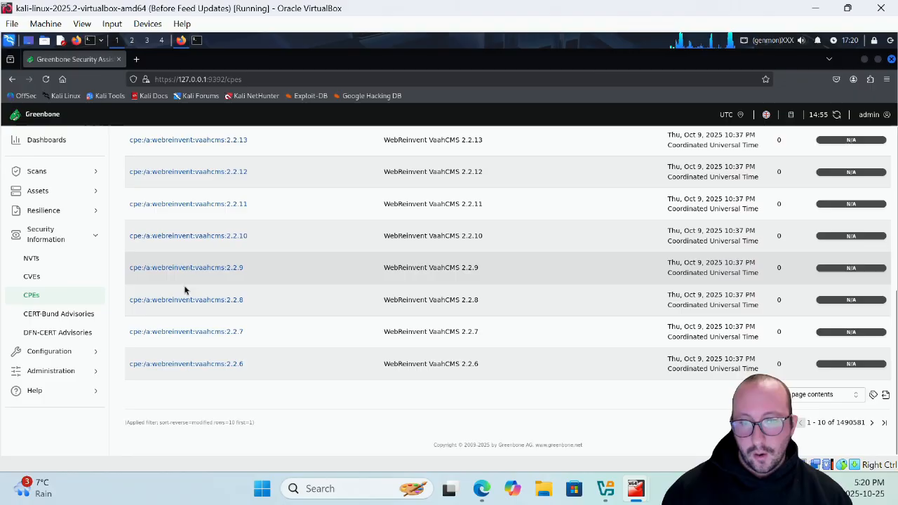
scroll(886, 425, up, 8)
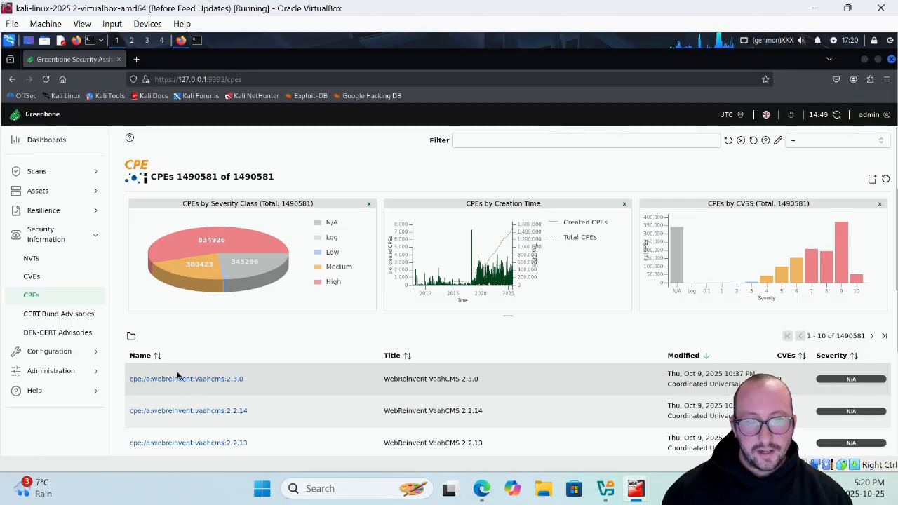
Step: View the CERT-Bund Advisories and expand the WID-SEC-2025-0226 entry for Red Hat Enterprise Linux
click(56, 314)
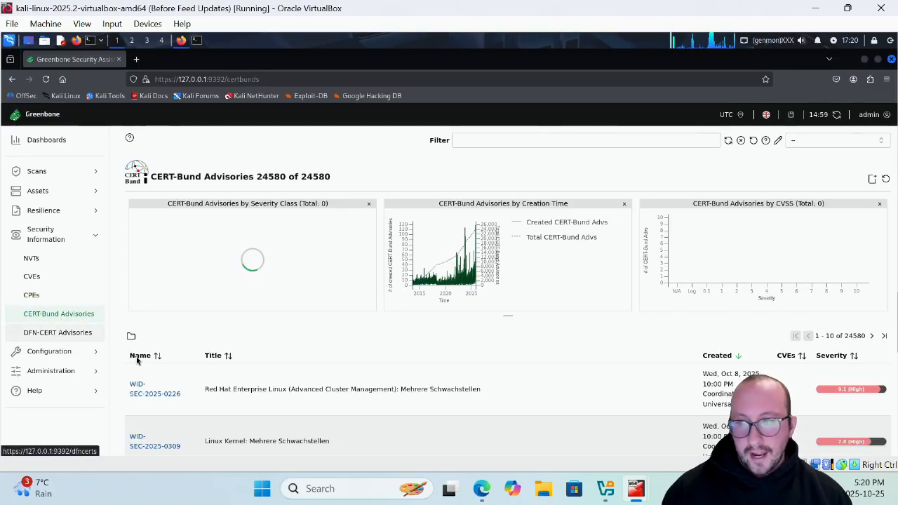
scroll(256, 334, down, 2)
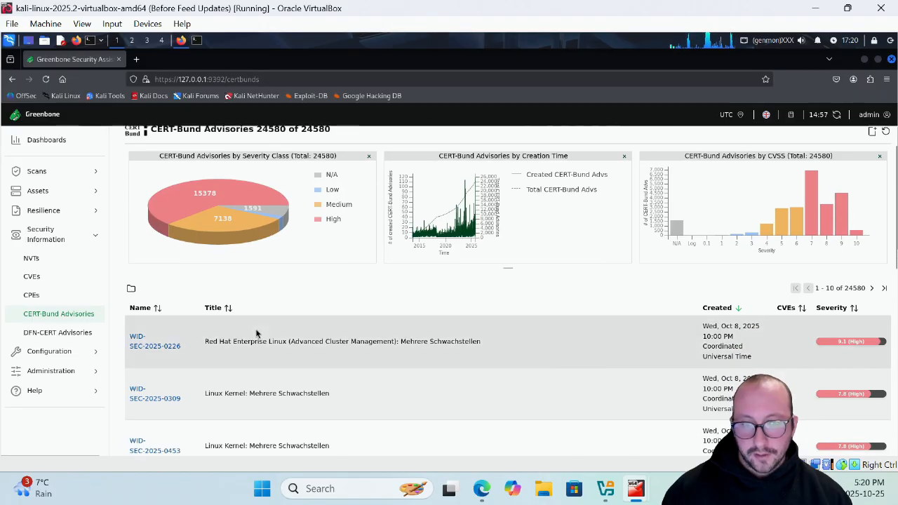
click(158, 300)
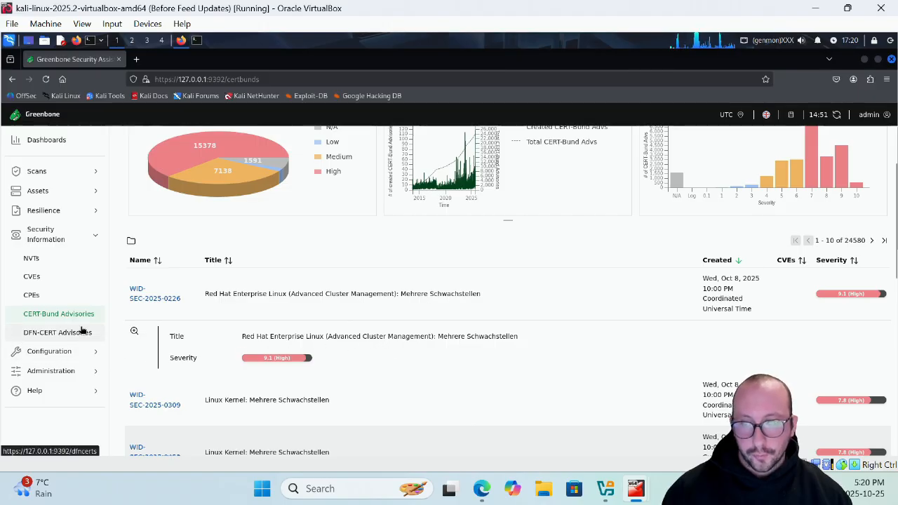
Step: View the DFN-CERT Advisories list and look over the advisory titles
click(102, 332)
scroll(334, 339, down, 2)
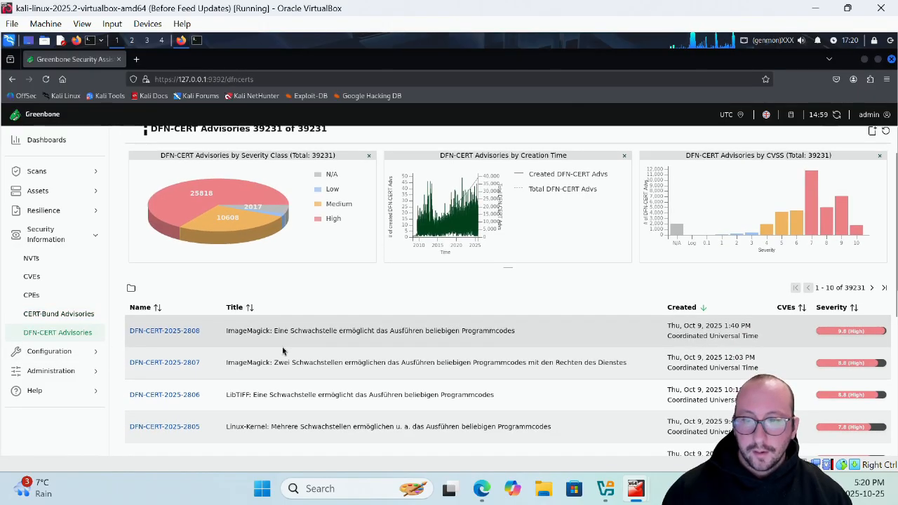
drag(365, 280, 414, 300)
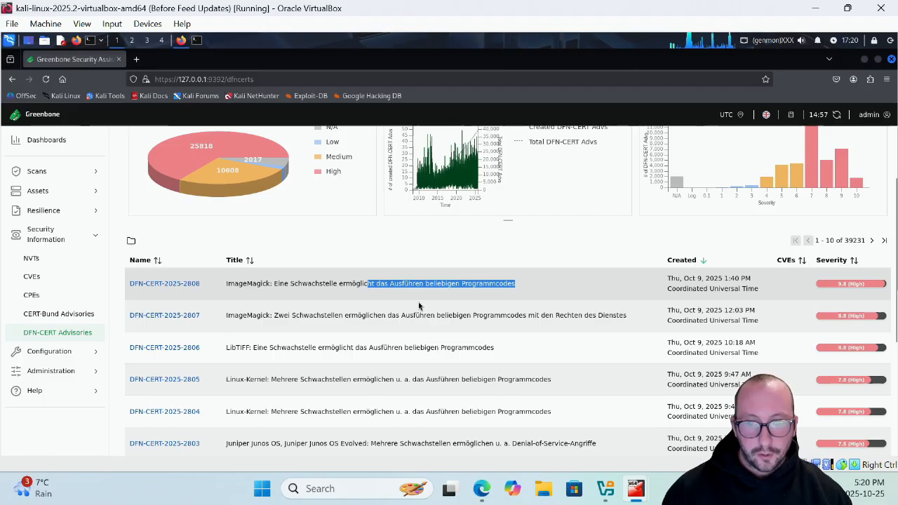
click(415, 365)
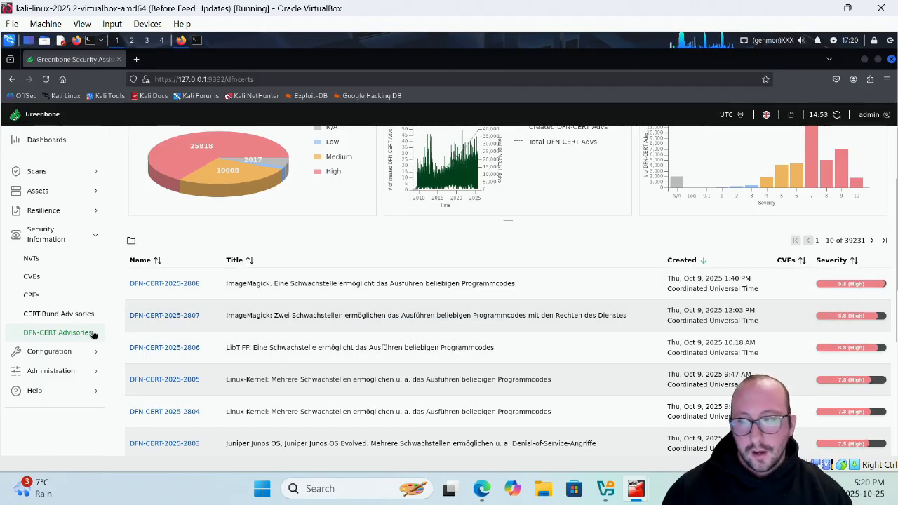
Step: Return to the Feed Status page in the Administration section
click(62, 371)
scroll(42, 397, down, 2)
click(34, 383)
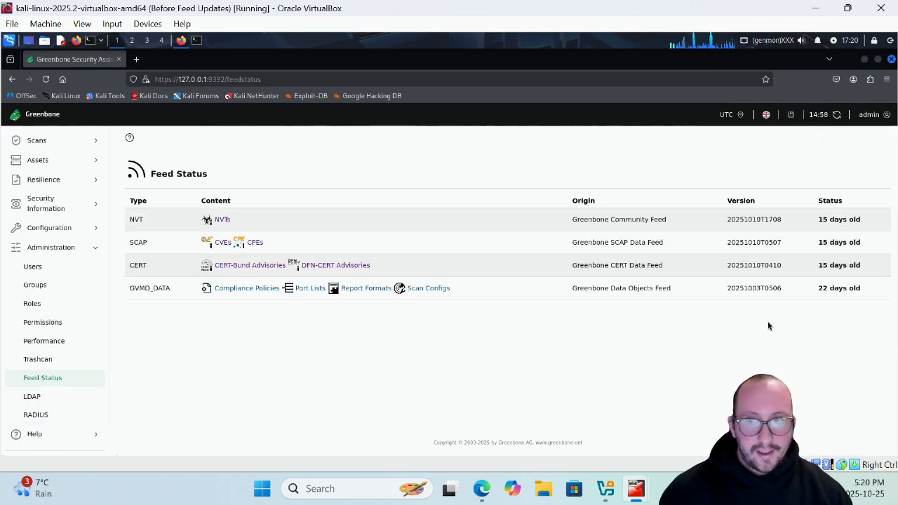
Step: Close the old terminal session and open a fresh terminal window, placing it over the middle of the Feed Status page
click(196, 42)
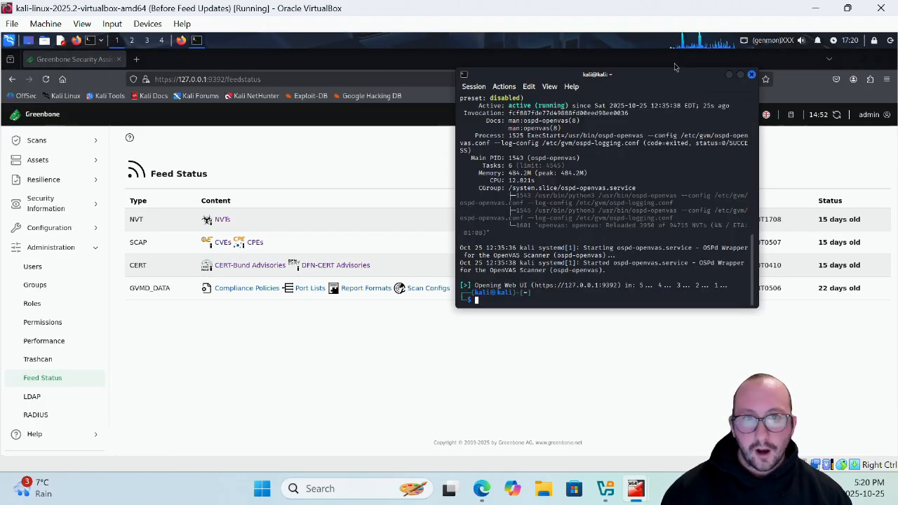
click(751, 75)
click(90, 40)
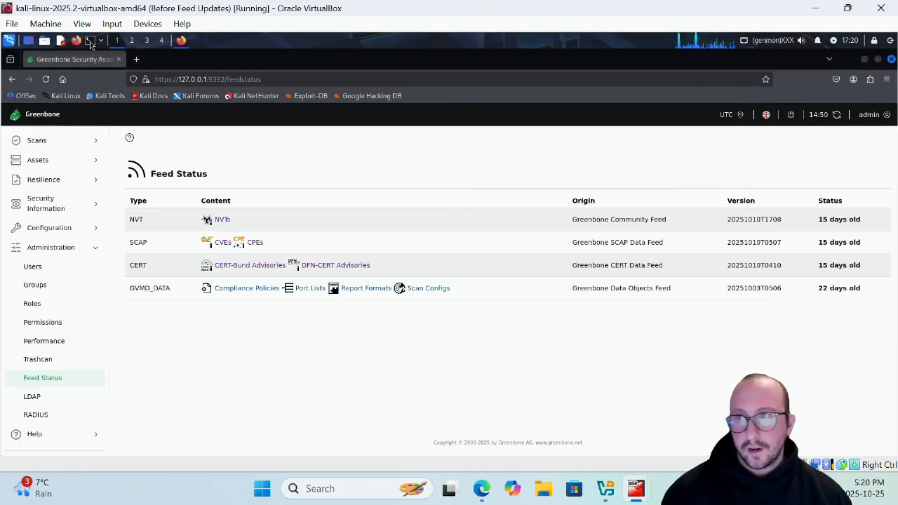
drag(596, 77, 536, 128)
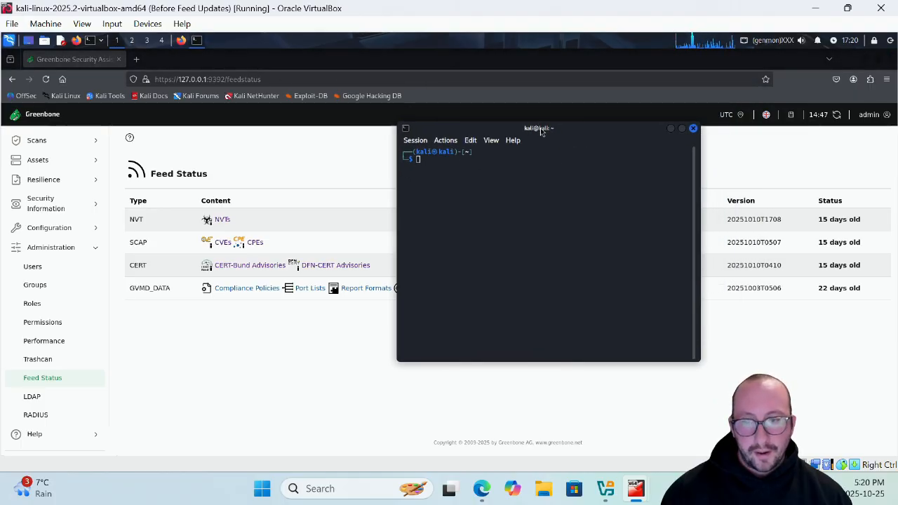
Step: Run sudo -u _gvm greenbone-feed-sync --type GVMD_DATA in the terminal and enter the sudo password
text(sudo )
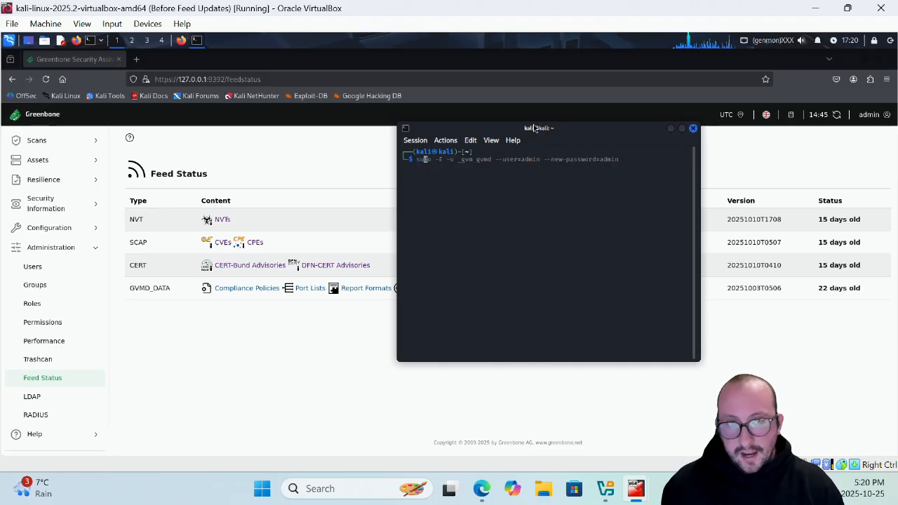
text(-u)
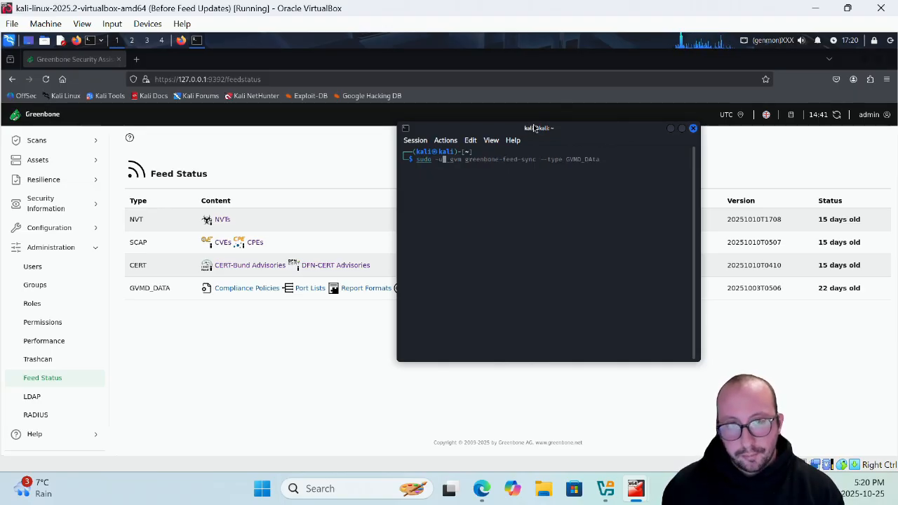
text( _gvm)
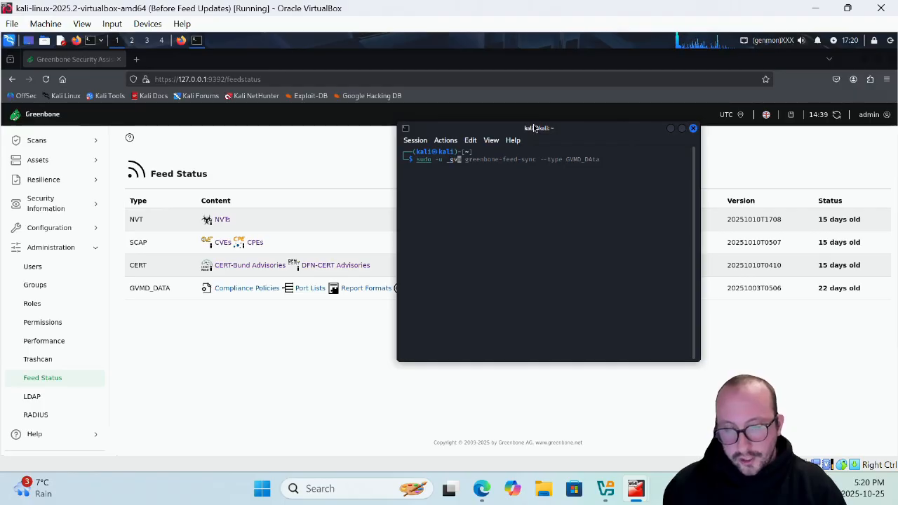
text( green)
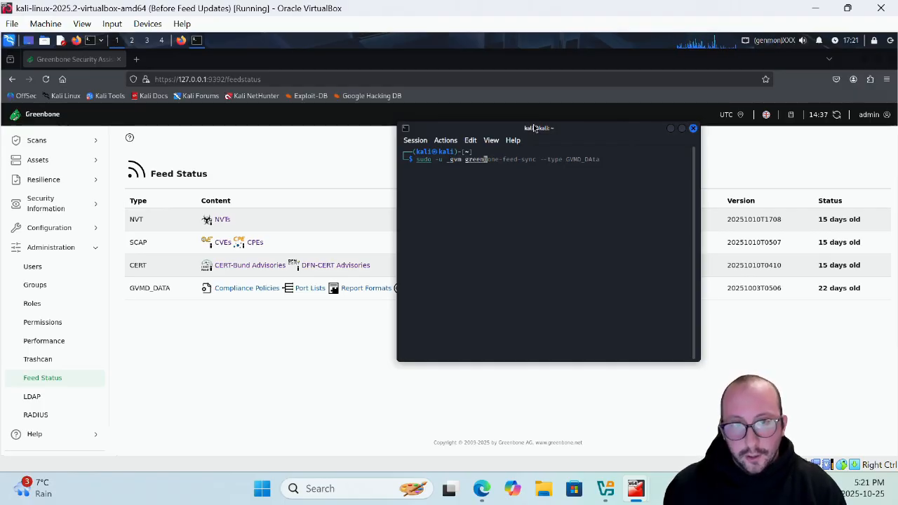
text(bone-feed)
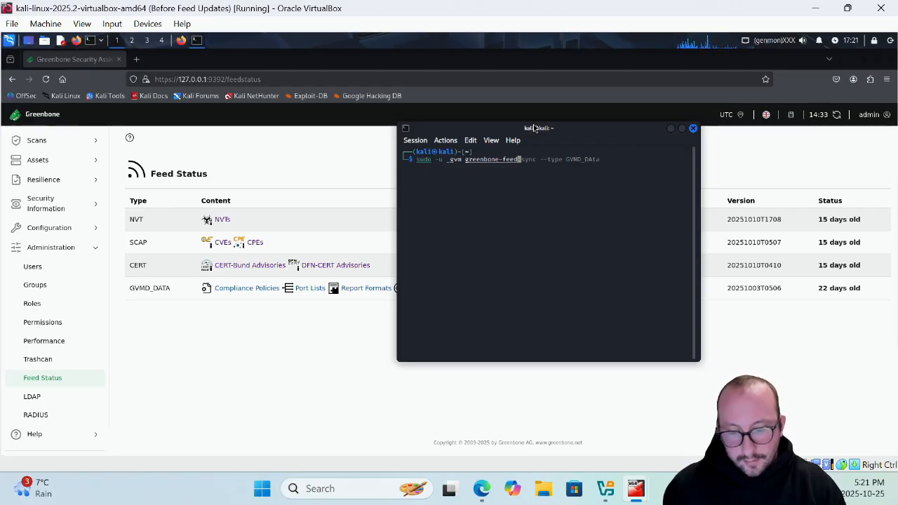
text(-sync )
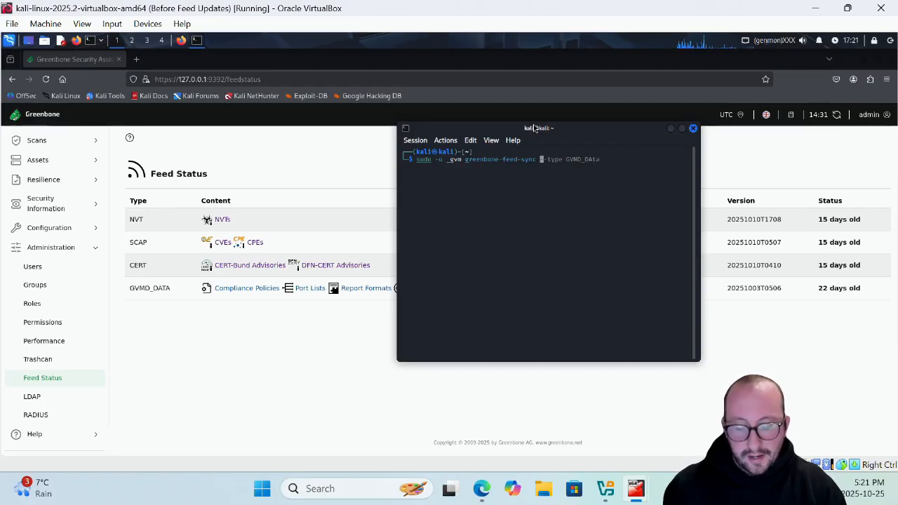
text(--type G)
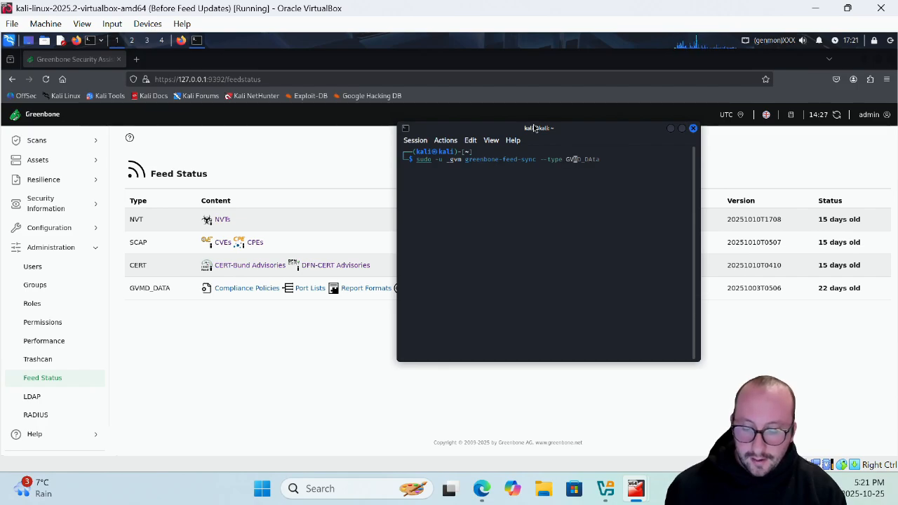
text(VMD_DATA)
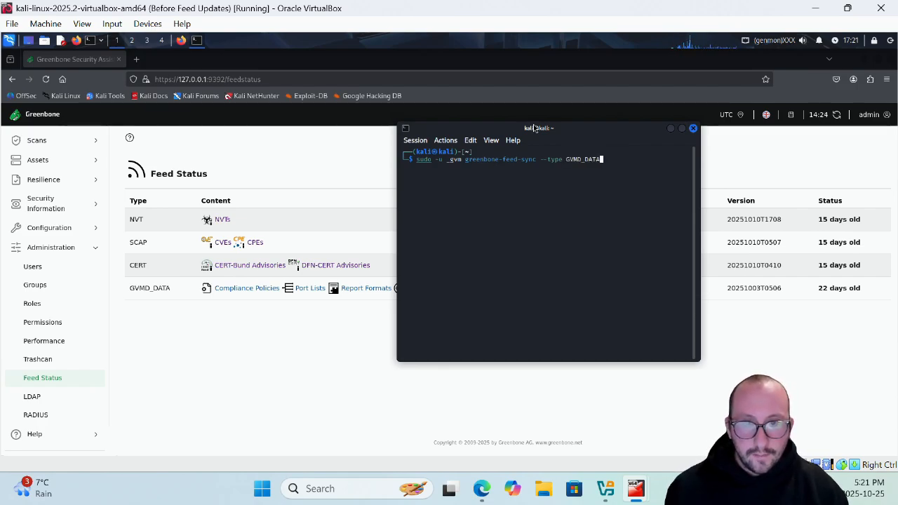
key(Return)
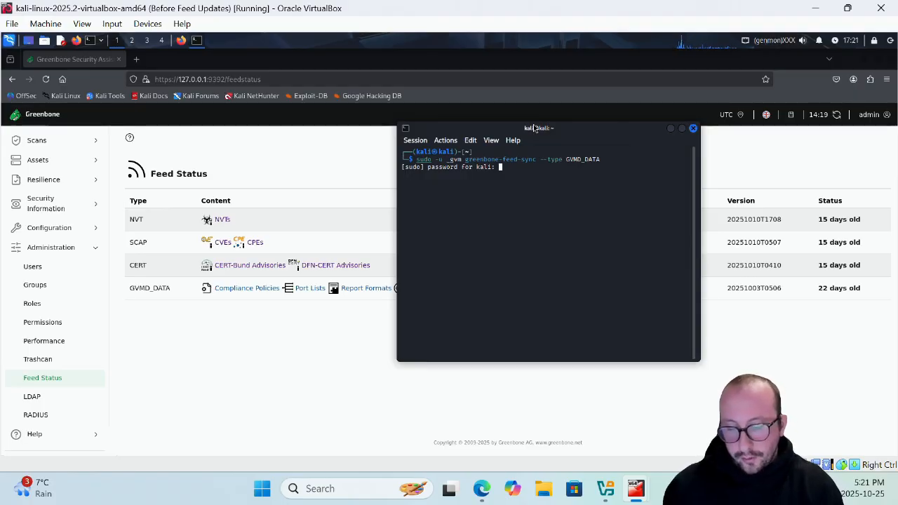
key(Return)
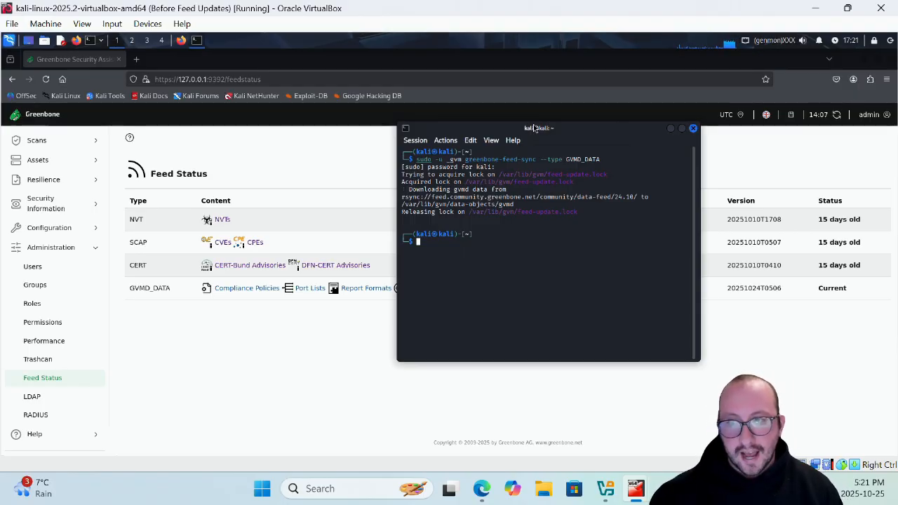
Step: Rerun the greenbone-feed-sync command with the feed type changed to CERT
key(Up)
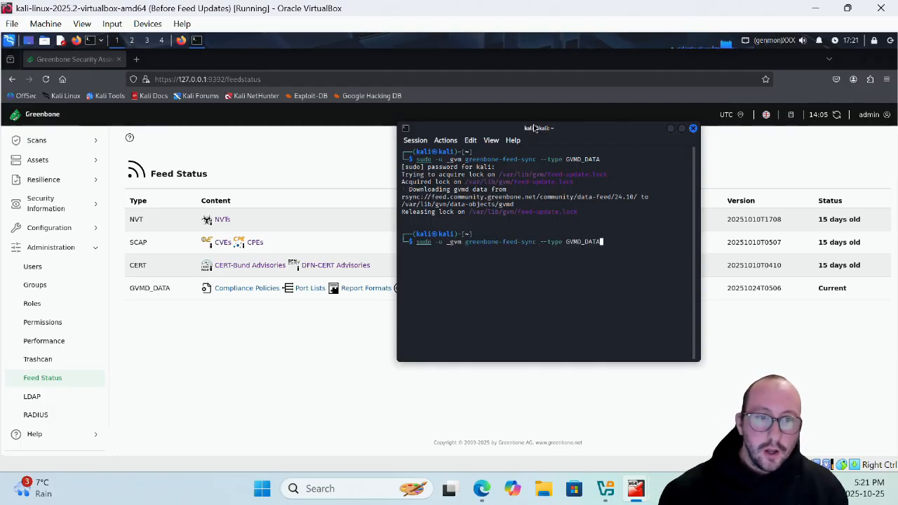
key(Left)
key(Left)
key(Left)
key(Left)
key(Left)
key(Left)
key(Left)
key(Left)
key(Left)
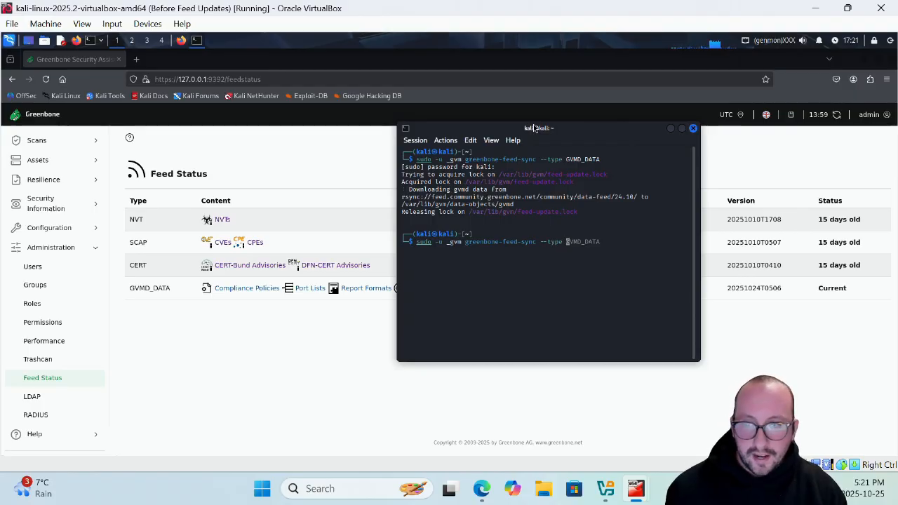
key(ctrl+k)
text(CER)
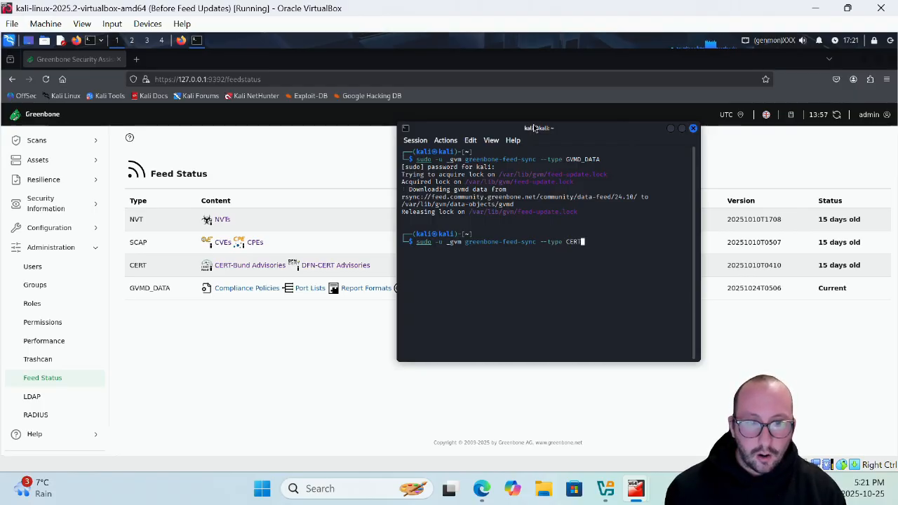
key(Return)
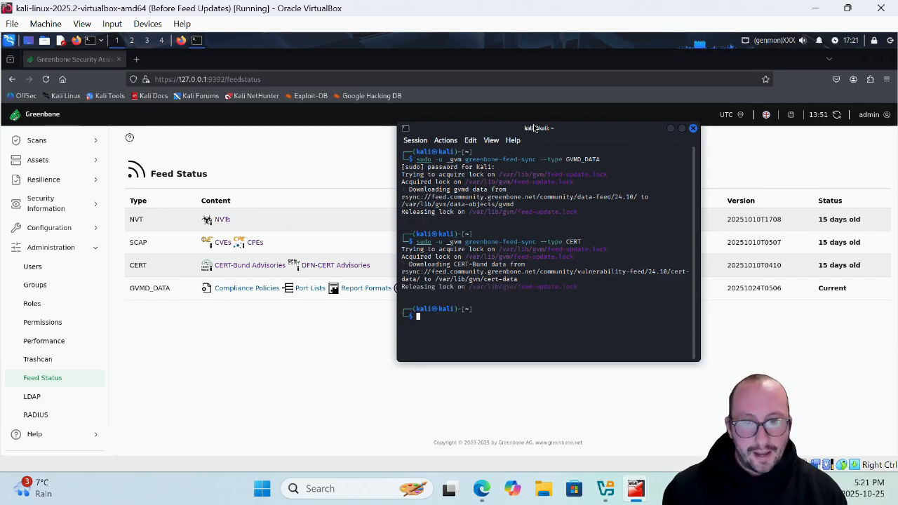
Step: Run greenbone-feed-sync with the type SCAP, interrupting the attempt that waits for the lock and starting the same command again
key(Up)
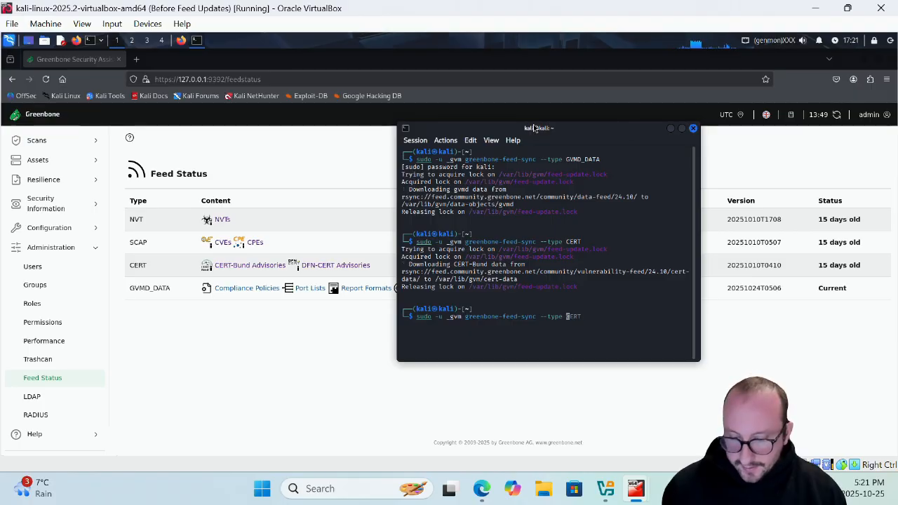
key(ctrl+k)
text(SCAP)
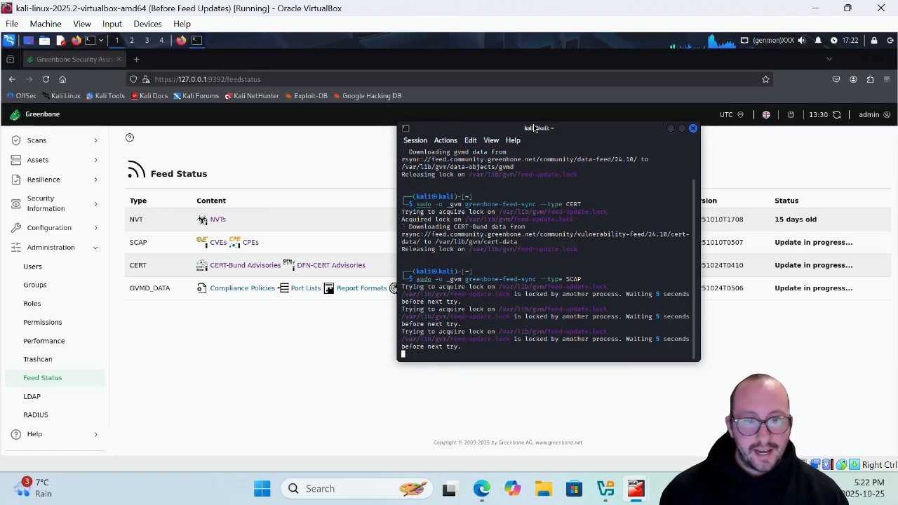
key(ctrl+c)
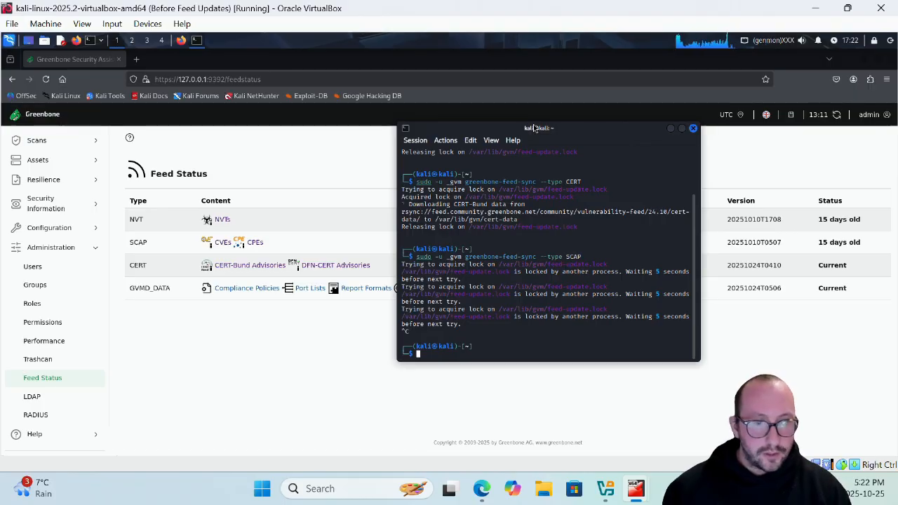
key(Up)
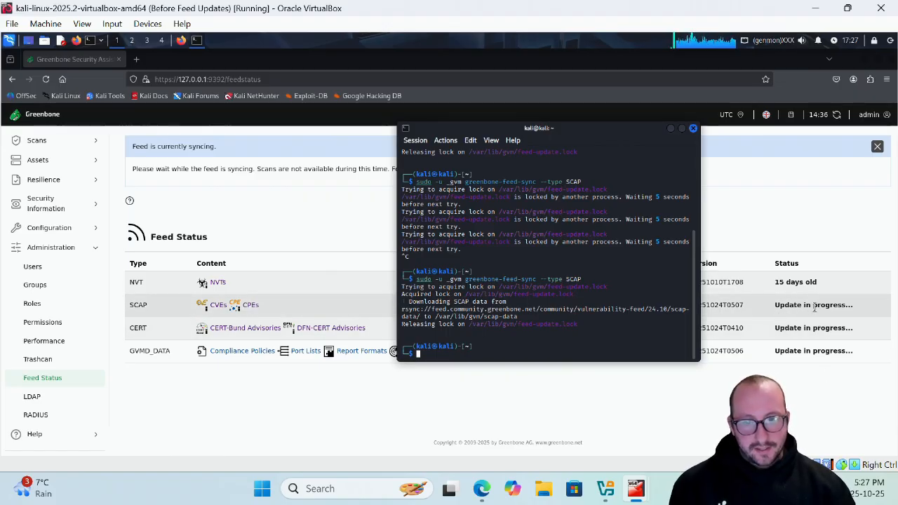
Step: Rerun the greenbone-feed-sync command with the feed type changed to NVT
key(Up)
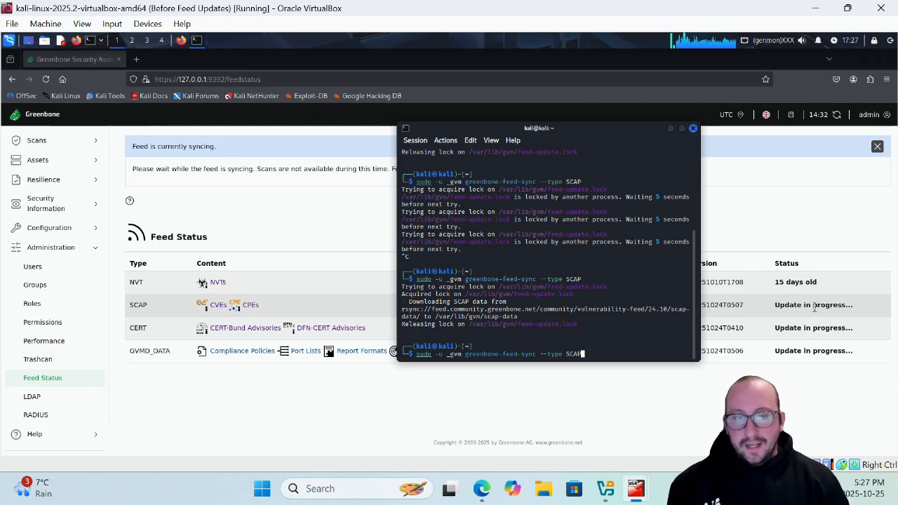
key(Left)
key(Left)
key(Left)
key(Left)
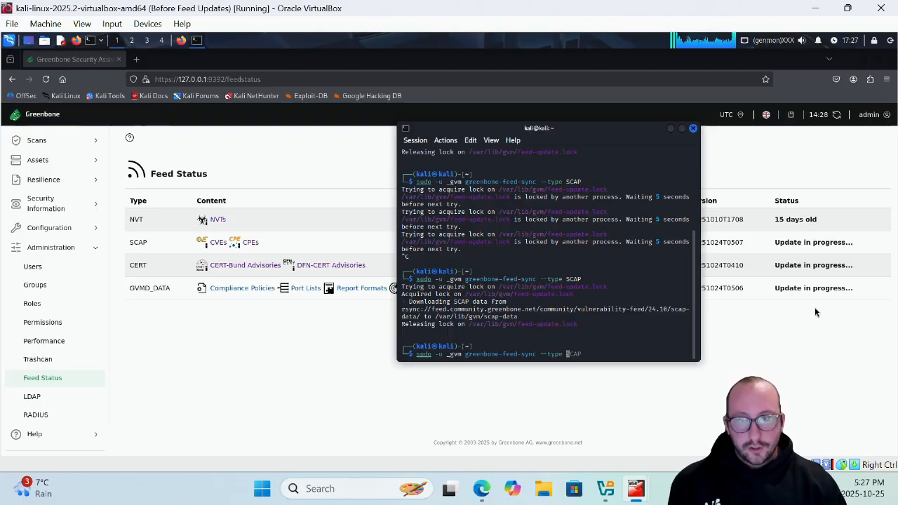
key(Delete)
key(Delete)
key(Delete)
key(Delete)
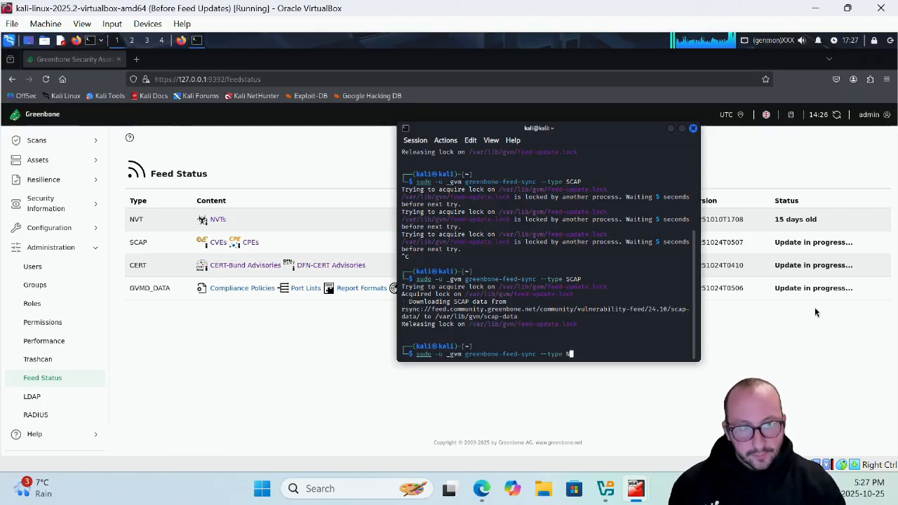
text(NVT)
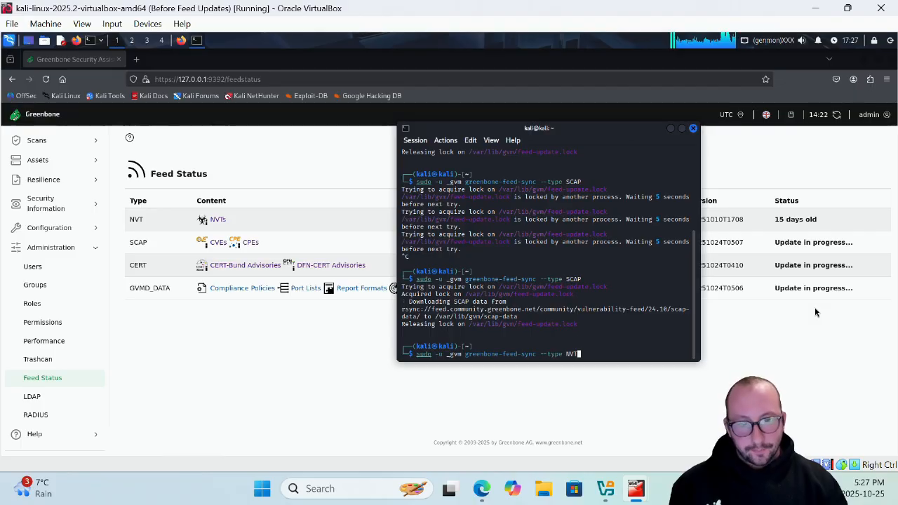
key(Return)
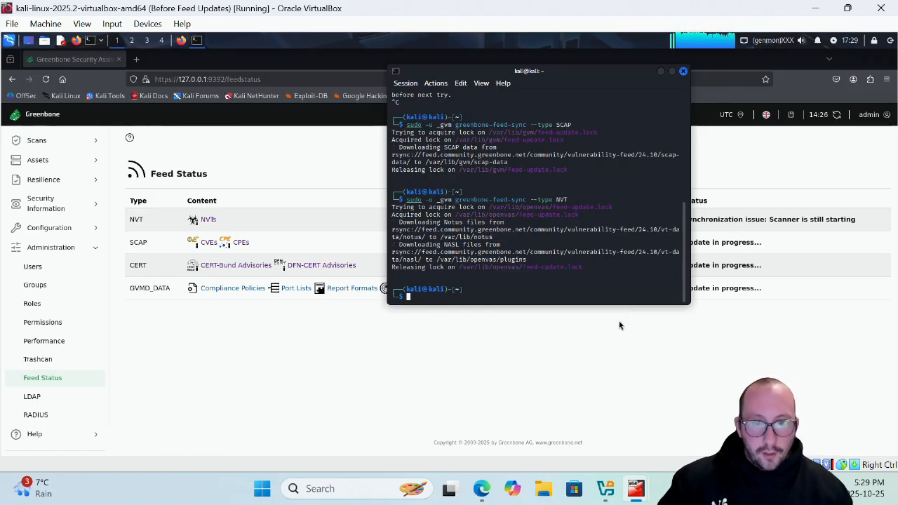
Step: Rework the previous command into sudo -u _gvm greenbone-nvt-sync, run it, and bring the Feed Status page in front of the terminal
key(Up)
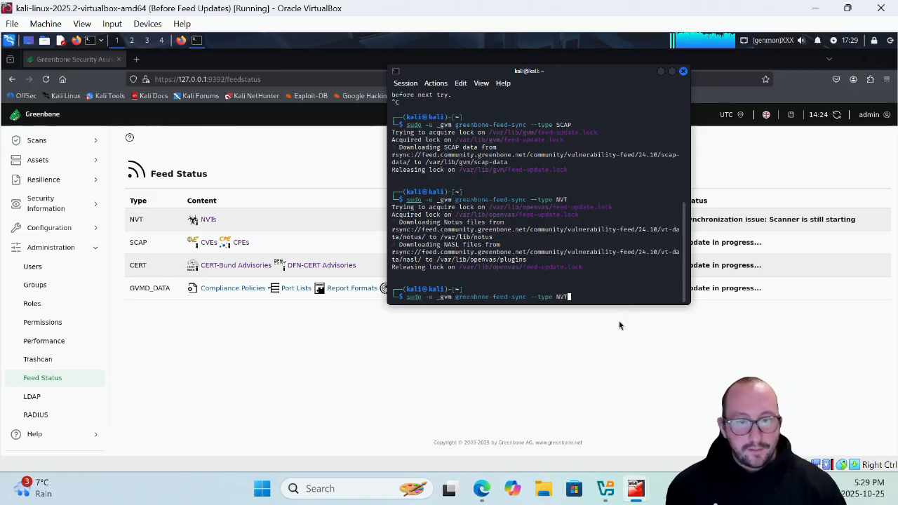
key(Left)
key(Left)
key(Left)
key(Left)
key(Left)
key(Left)
key(Left)
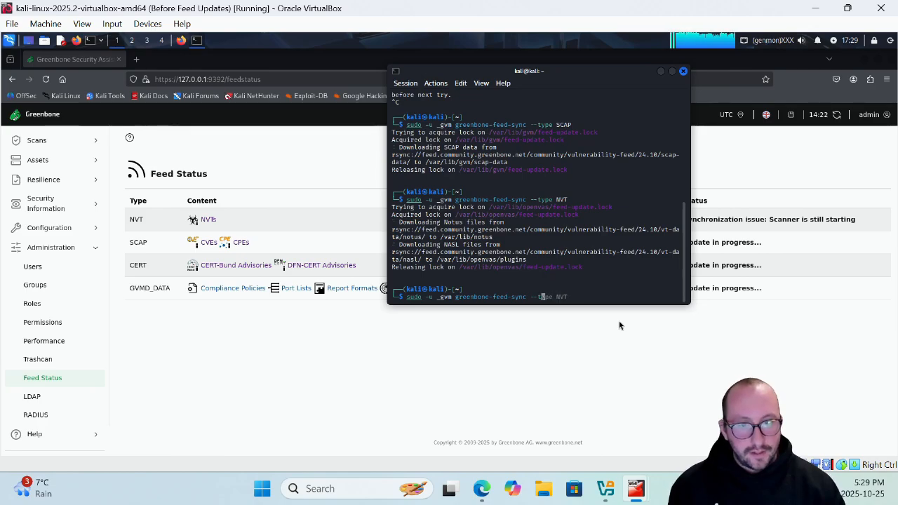
key(Left)
key(Left)
key(Left)
key(Left)
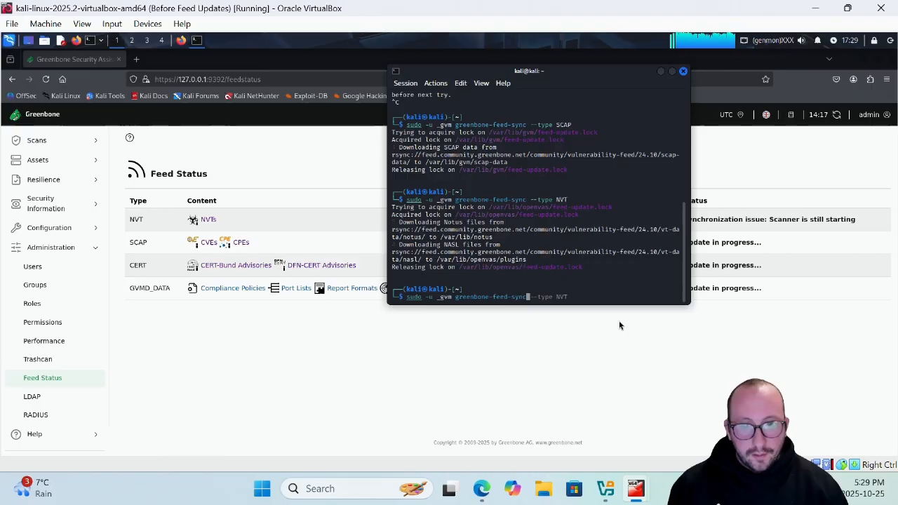
key(Left)
key(Left)
key(Left)
key(Left)
key(Left)
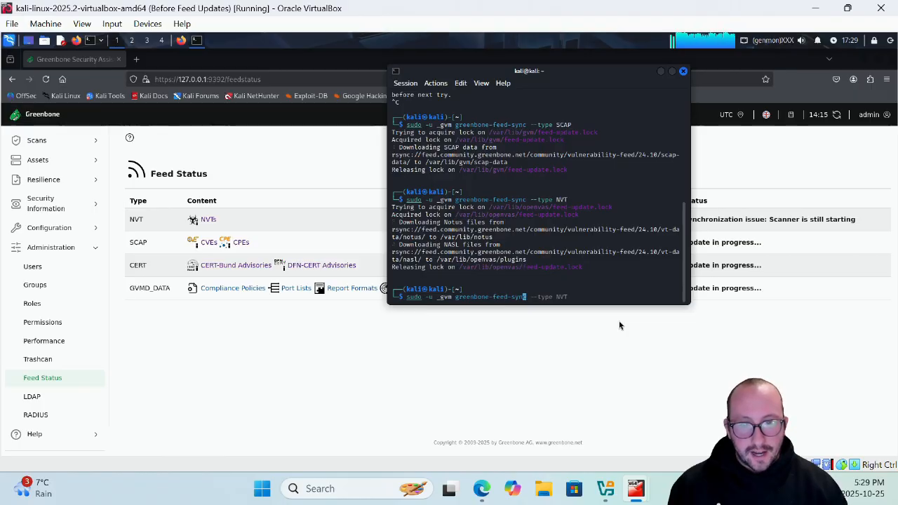
key(BackSpace)
key(BackSpace)
key(BackSpace)
key(BackSpace)
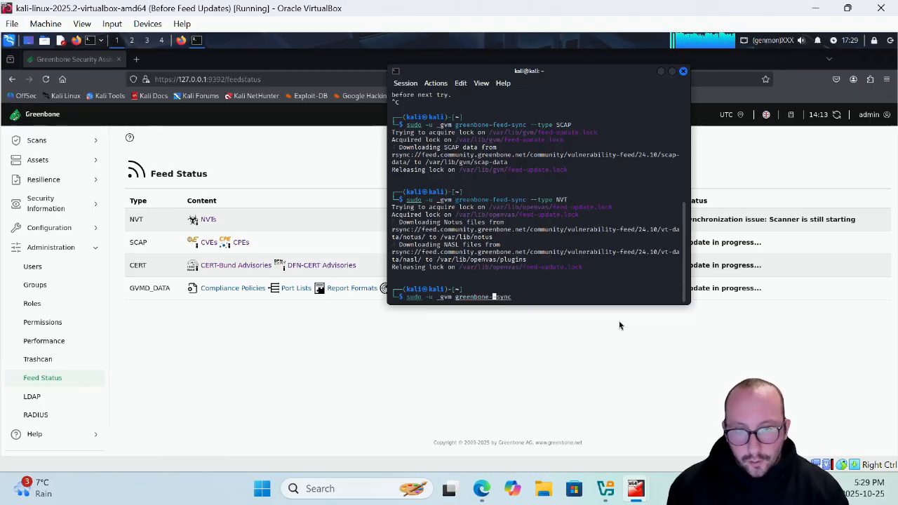
text(nvt)
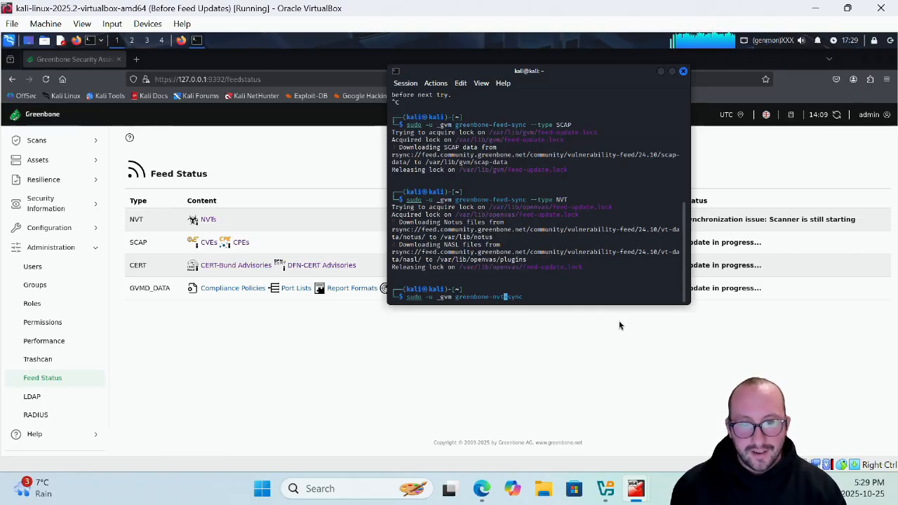
key(Return)
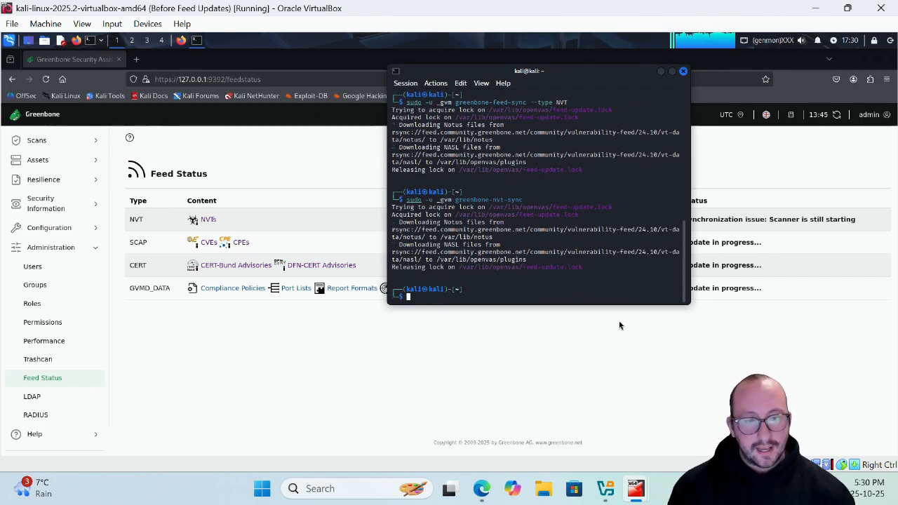
click(733, 269)
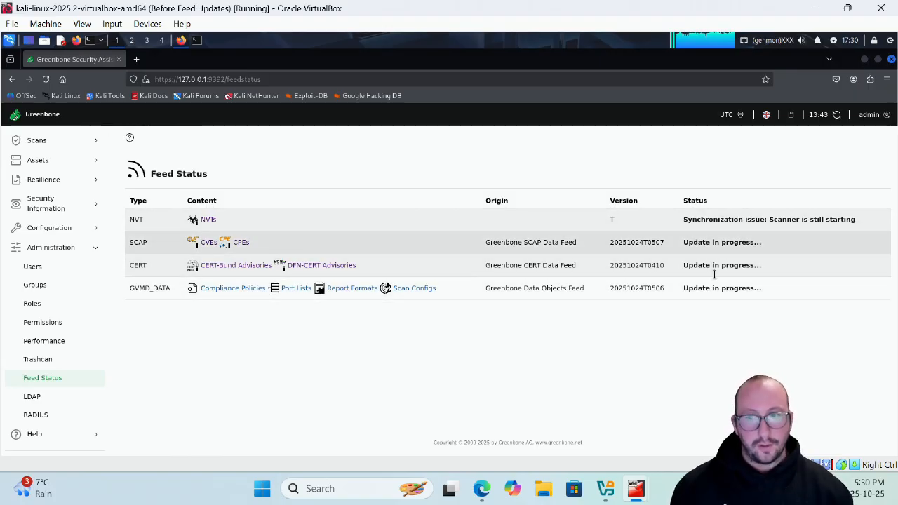